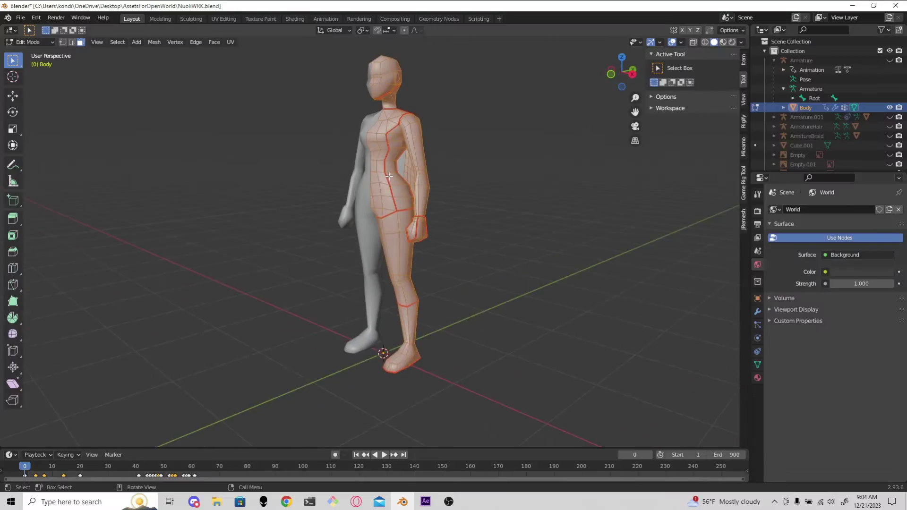
Switch the viewport to Material Preview and orbit around the textured character to a side view.
{"action": "scroll", "coordinate": [389, 176], "scroll_direction": "up", "scroll_amount": 4}
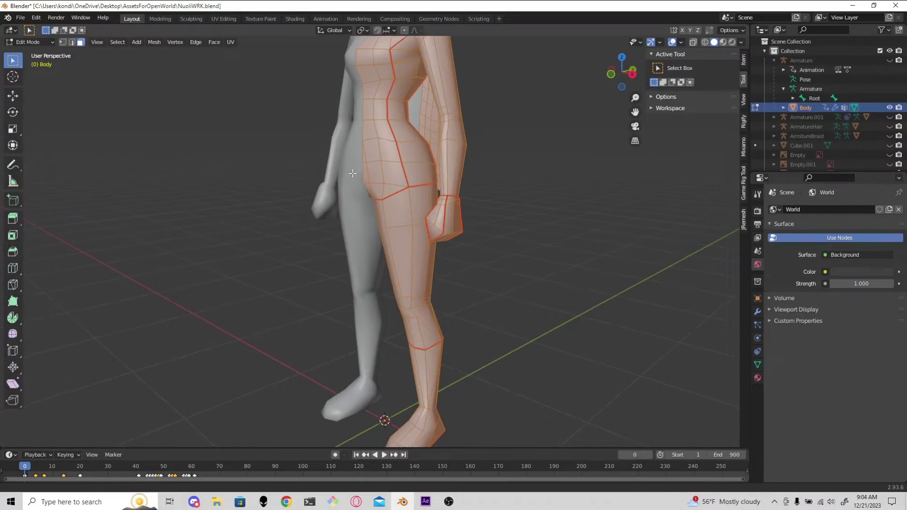
{"action": "middle_click_drag", "start_coordinate": [284, 125], "coordinate": [447, 235]}
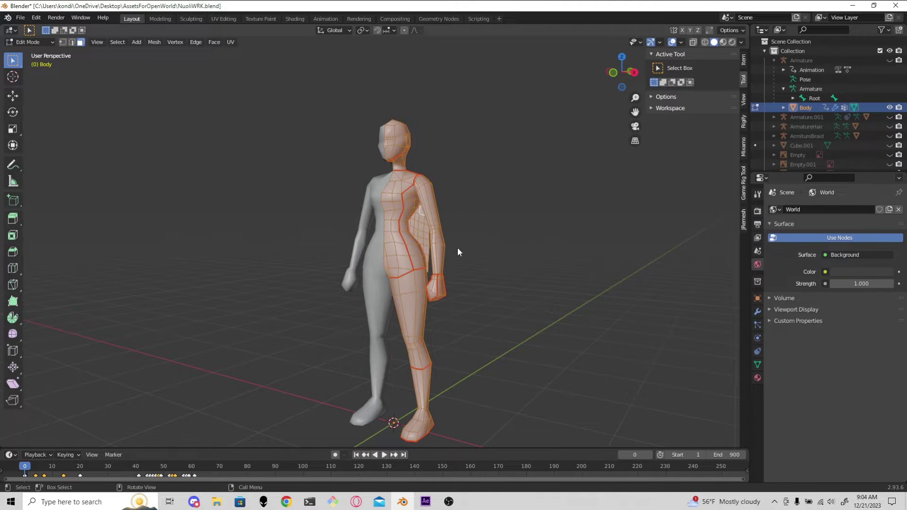
{"action": "key", "text": "z"}
{"action": "left_click", "coordinate": [456, 313]}
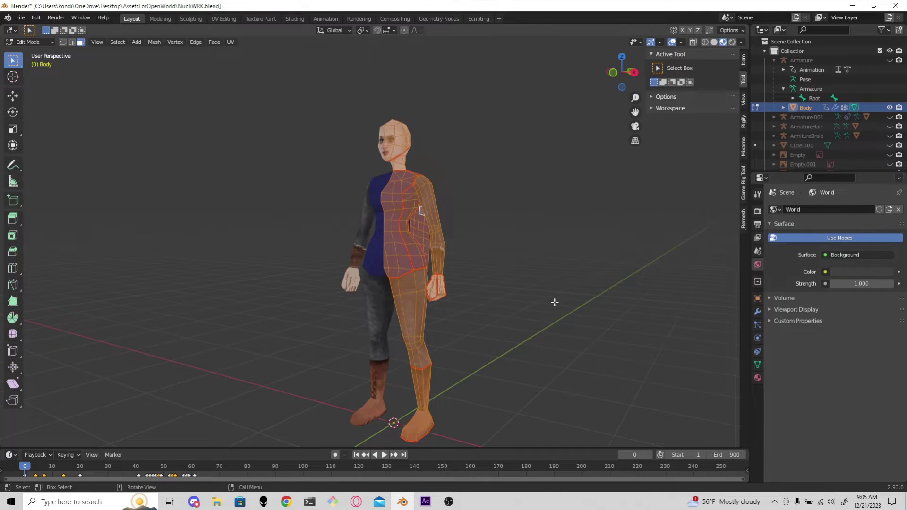
{"action": "middle_click_drag", "start_coordinate": [614, 277], "coordinate": [548, 284]}
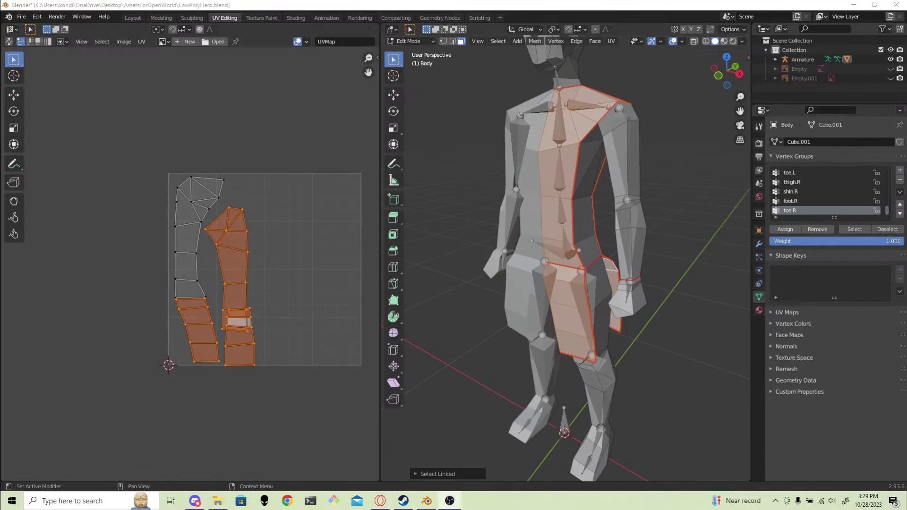
Select two connected UV islands of the body mesh with L for rearranging.
{"action": "key", "text": "l"}
{"action": "key", "text": "l"}
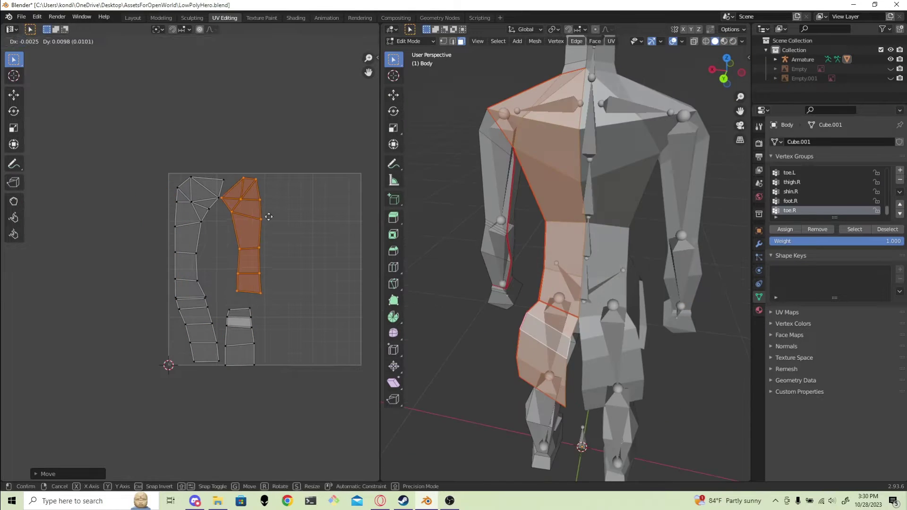
{"action": "key", "text": "l"}
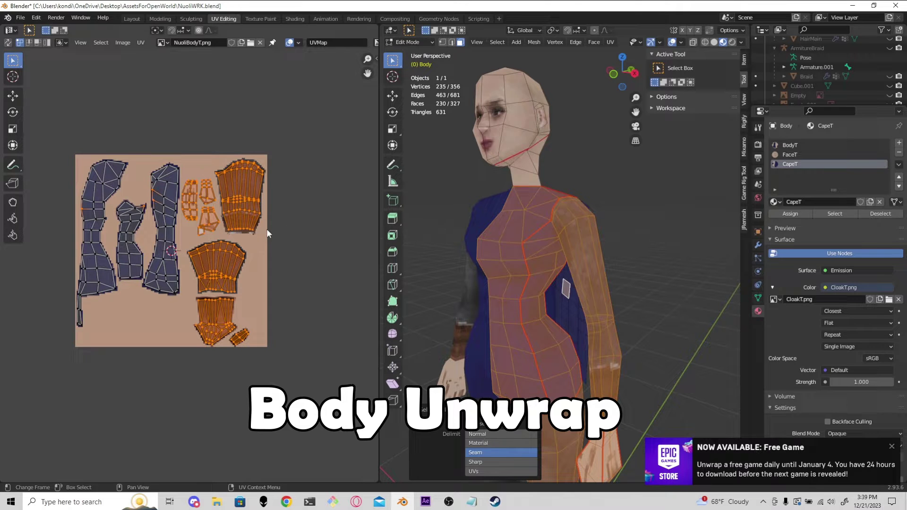
Orbit, zoom and pan around the textured head, body and cape from front and side views.
{"action": "scroll", "coordinate": [267, 228], "scroll_direction": "down", "scroll_amount": 2}
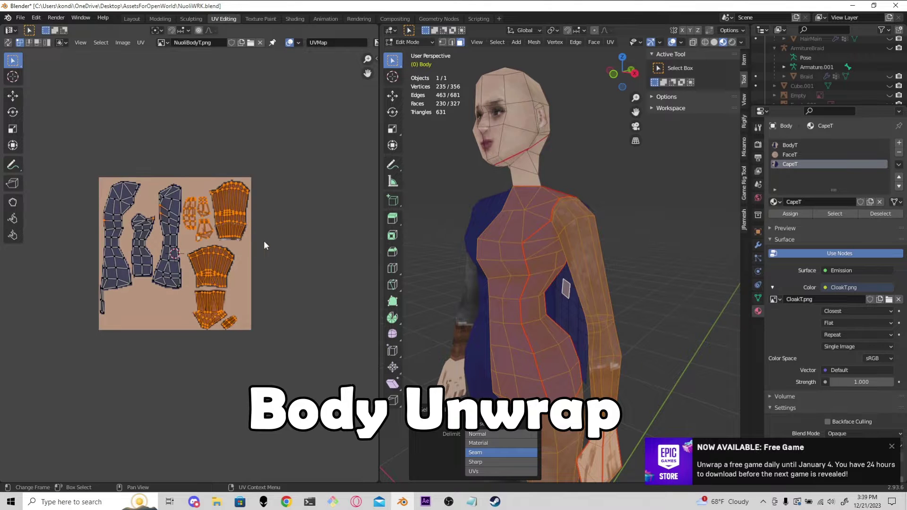
{"action": "middle_click_drag", "start_coordinate": [575, 270], "coordinate": [556, 286]}
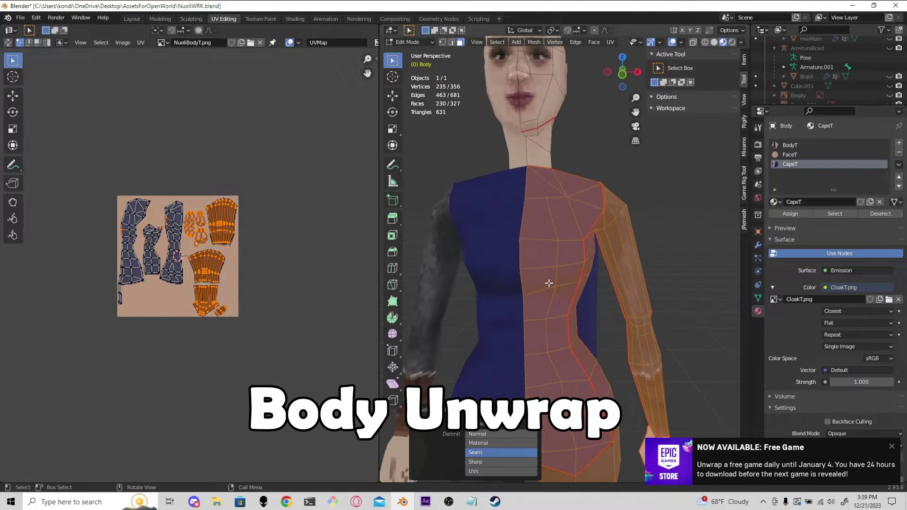
{"action": "scroll", "coordinate": [567, 292], "scroll_direction": "down", "scroll_amount": 3}
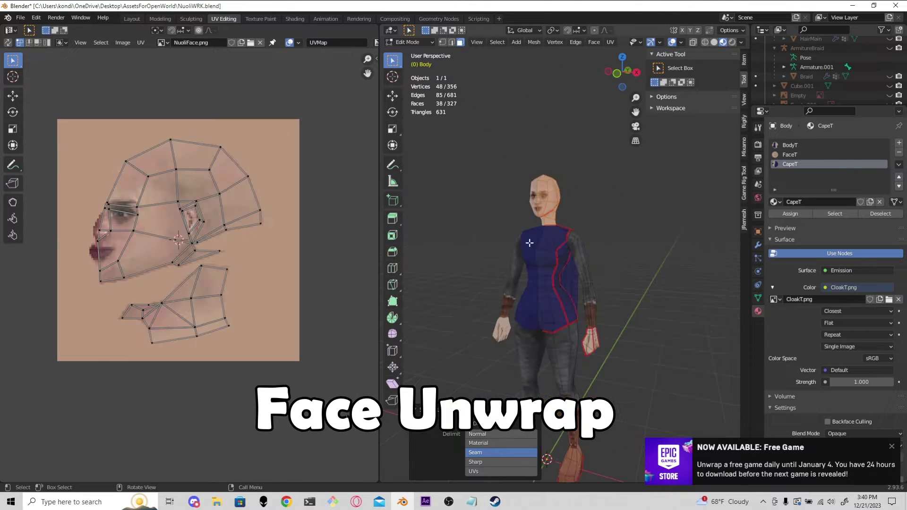
{"action": "scroll", "coordinate": [553, 219], "scroll_direction": "up", "scroll_amount": 3}
{"action": "middle_click_drag", "start_coordinate": [553, 219], "coordinate": [541, 236]}
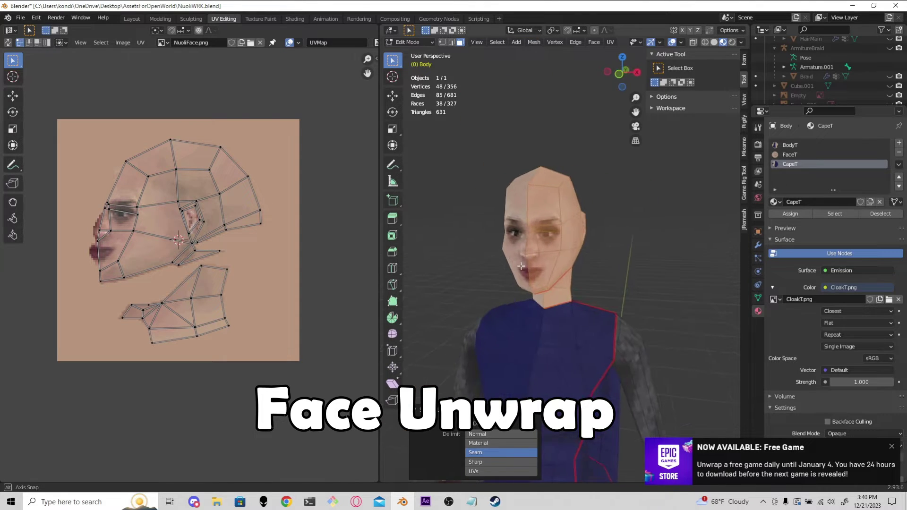
{"action": "scroll", "coordinate": [541, 235], "scroll_direction": "up", "scroll_amount": 3}
{"action": "scroll", "coordinate": [636, 241], "scroll_direction": "down", "scroll_amount": 3}
{"action": "middle_click_drag", "start_coordinate": [635, 241], "coordinate": [461, 297]}
{"action": "scroll", "coordinate": [624, 267], "scroll_direction": "down", "scroll_amount": 2}
{"action": "scroll", "coordinate": [572, 314], "scroll_direction": "up", "scroll_amount": 4}
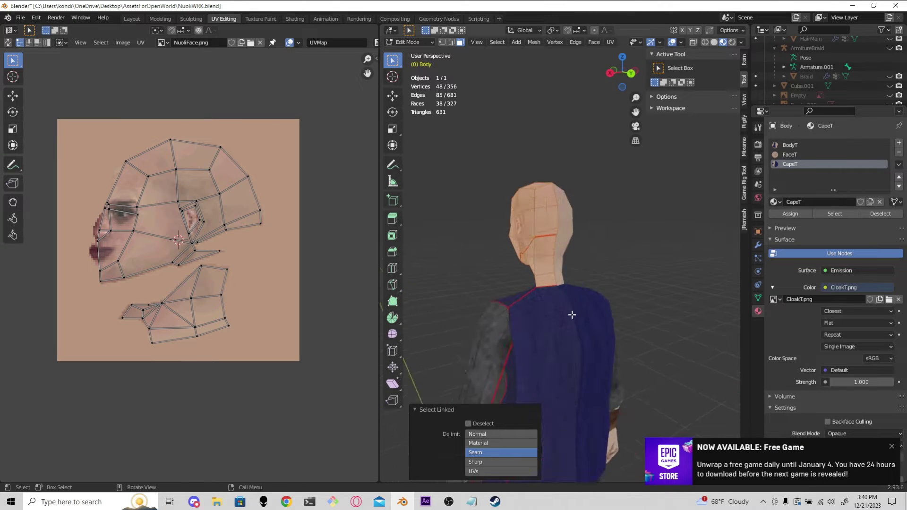
{"action": "middle_click_drag", "start_coordinate": [557, 323], "coordinate": [595, 194], "text": "shift"}
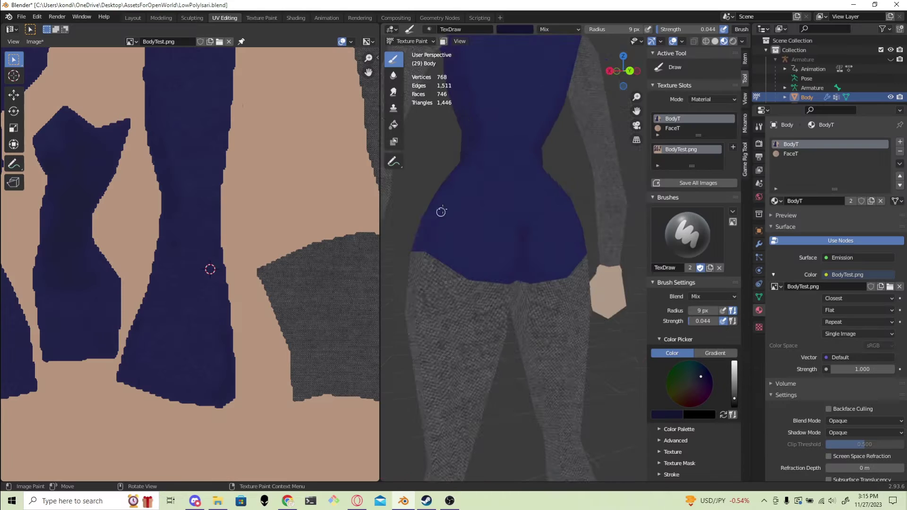
Orbit and zoom around the body to reach the areas for painting shading.
{"action": "scroll", "coordinate": [510, 263], "scroll_direction": "down", "scroll_amount": 3}
{"action": "mouse_move", "coordinate": [511, 263]}
{"action": "middle_mouse_down"}
{"action": "mouse_move", "coordinate": [508, 278]}
{"action": "mouse_move", "coordinate": [600, 186]}
{"action": "middle_mouse_up"}
{"action": "scroll", "coordinate": [573, 354], "scroll_direction": "down", "scroll_amount": 3}
{"action": "scroll", "coordinate": [502, 231], "scroll_direction": "up", "scroll_amount": 6}
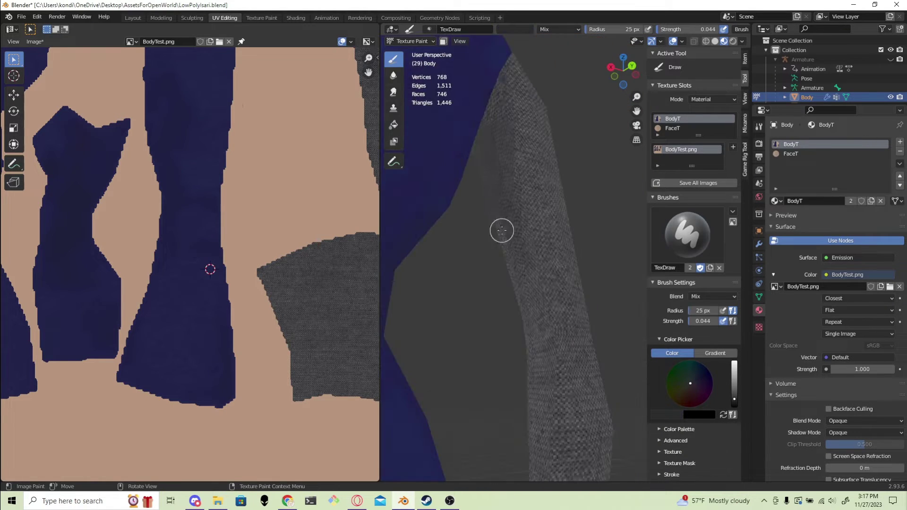
{"action": "scroll", "coordinate": [548, 314], "scroll_direction": "down", "scroll_amount": 3}
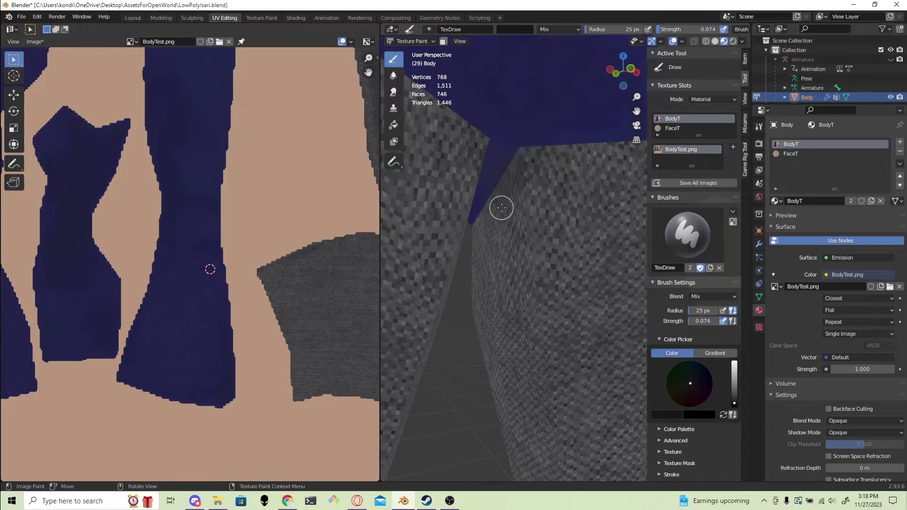
{"action": "scroll", "coordinate": [502, 208], "scroll_direction": "down", "scroll_amount": 5}
{"action": "scroll", "coordinate": [526, 151], "scroll_direction": "up", "scroll_amount": 4}
{"action": "scroll", "coordinate": [571, 231], "scroll_direction": "down", "scroll_amount": 3}
Bring a leg, then the hips and torso, into close view for painting.
{"action": "middle_click_drag", "start_coordinate": [571, 231], "coordinate": [562, 323]}
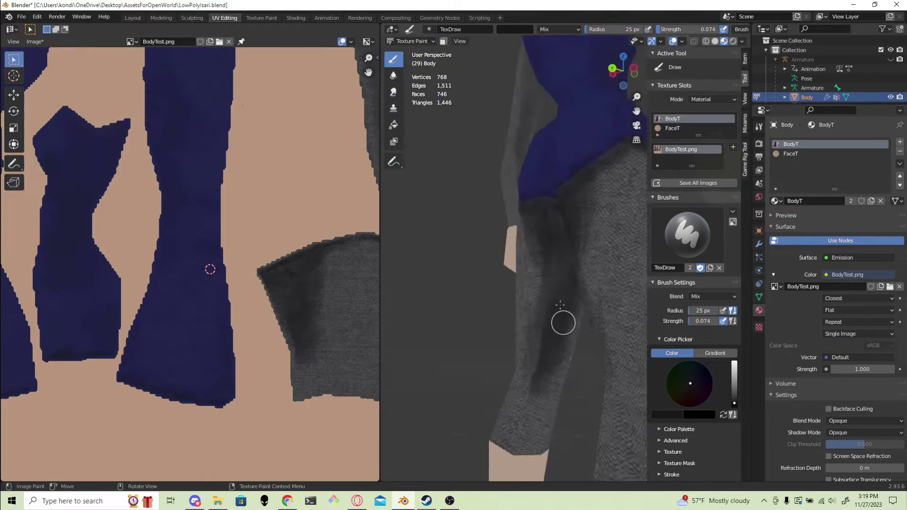
{"action": "scroll", "coordinate": [564, 323], "scroll_direction": "down", "scroll_amount": 5}
{"action": "scroll", "coordinate": [634, 272], "scroll_direction": "up", "scroll_amount": 4}
{"action": "middle_click_drag", "start_coordinate": [581, 246], "coordinate": [504, 296]}
{"action": "scroll", "coordinate": [543, 270], "scroll_direction": "down", "scroll_amount": 3}
{"action": "middle_click_drag", "start_coordinate": [543, 269], "coordinate": [534, 180]}
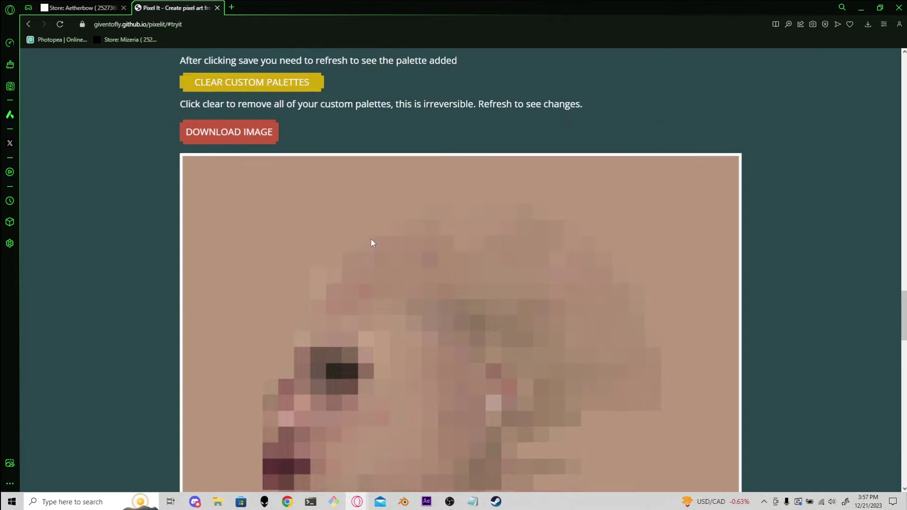
Scroll through Pixel It to review the pixelated RawFemaleTexture1.png face texture.
{"action": "scroll", "coordinate": [370, 239], "scroll_direction": "down", "scroll_amount": 3}
{"action": "scroll", "coordinate": [376, 218], "scroll_direction": "down", "scroll_amount": 2, "text": "ctrl"}
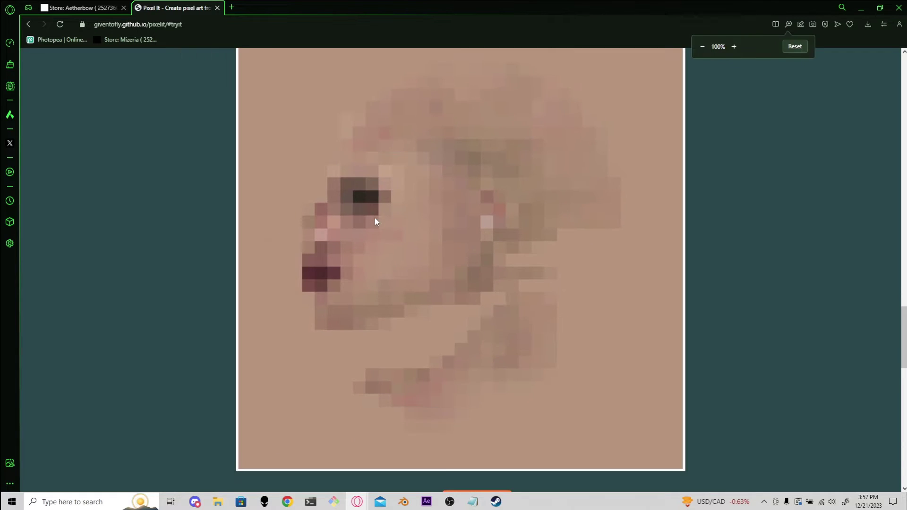
{"action": "scroll", "coordinate": [382, 225], "scroll_direction": "up", "scroll_amount": 8}
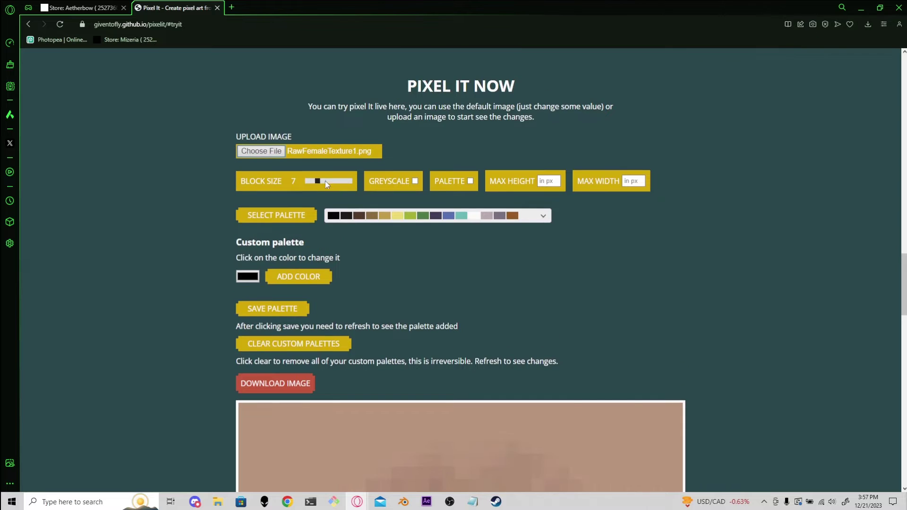
{"action": "scroll", "coordinate": [543, 223], "scroll_direction": "down", "scroll_amount": 8}
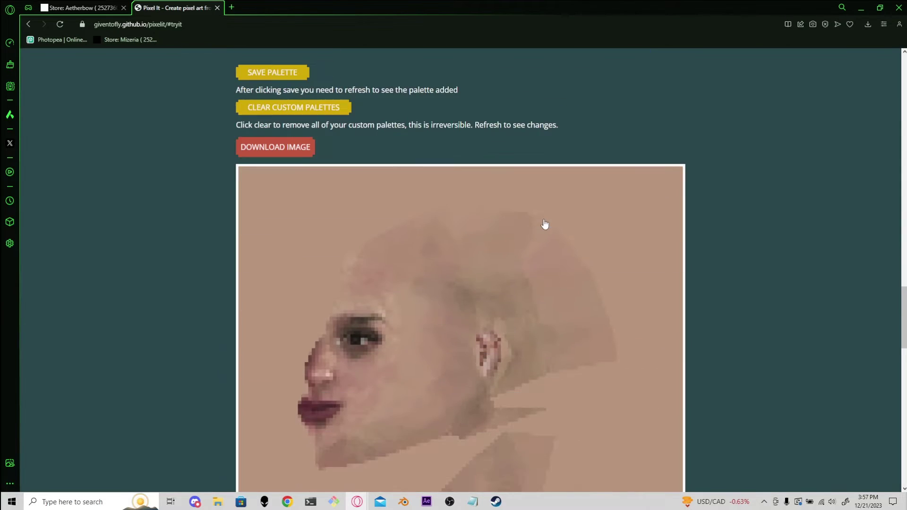
{"action": "scroll", "coordinate": [496, 223], "scroll_direction": "up", "scroll_amount": 1}
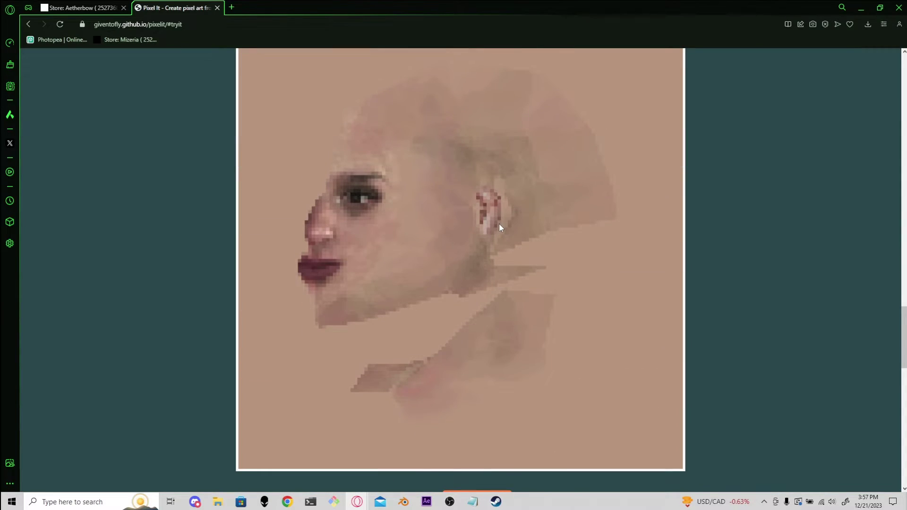
{"action": "scroll", "coordinate": [480, 220], "scroll_direction": "up", "scroll_amount": 3}
{"action": "scroll", "coordinate": [480, 220], "scroll_direction": "down", "scroll_amount": 2}
{"action": "scroll", "coordinate": [480, 222], "scroll_direction": "down", "scroll_amount": 2, "text": "ctrl"}
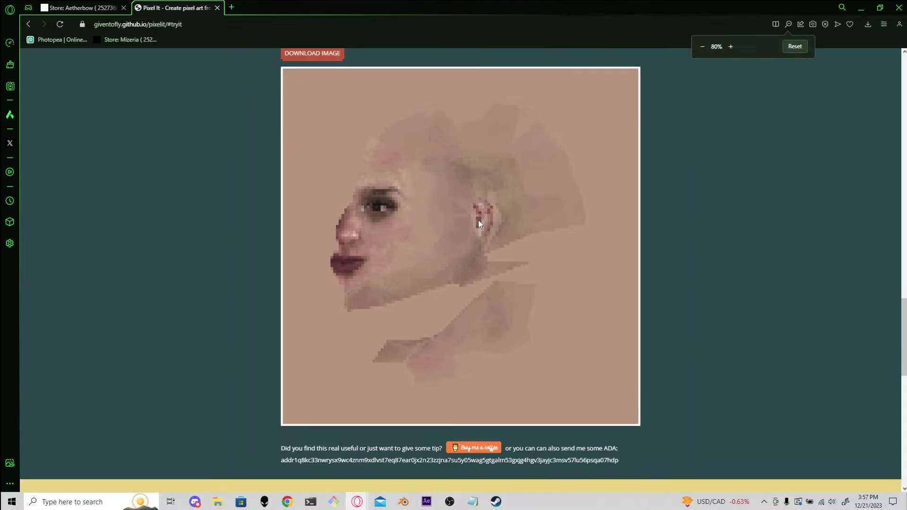
{"action": "scroll", "coordinate": [479, 222], "scroll_direction": "down", "scroll_amount": 1, "text": "ctrl"}
{"action": "scroll", "coordinate": [701, 259], "scroll_direction": "up", "scroll_amount": 5}
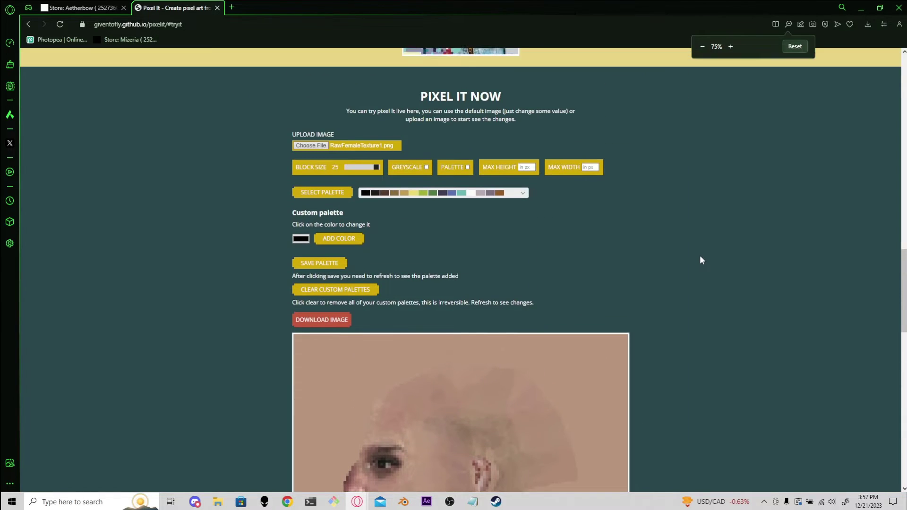
{"action": "scroll", "coordinate": [373, 137], "scroll_direction": "down", "scroll_amount": 1}
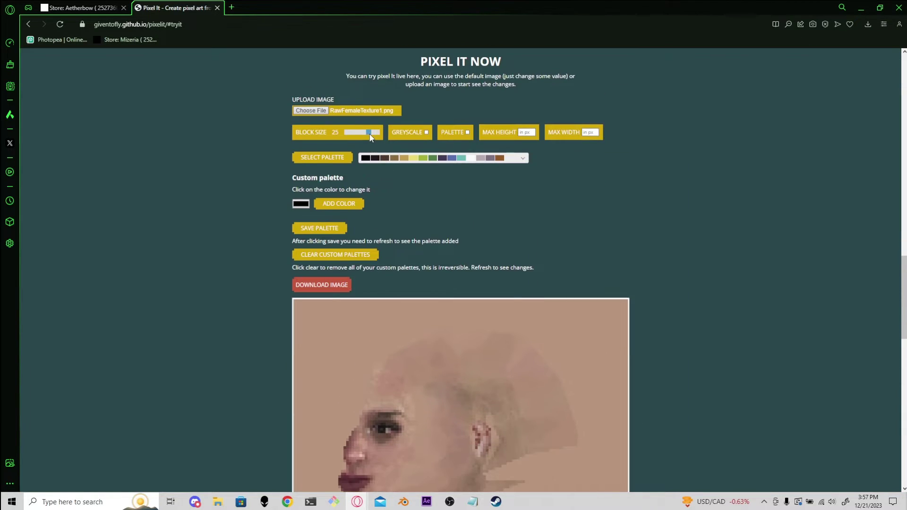
Preview a block size of 16, then return the block size to 25.
{"action": "left_click_drag", "start_coordinate": [371, 137], "coordinate": [359, 137]}
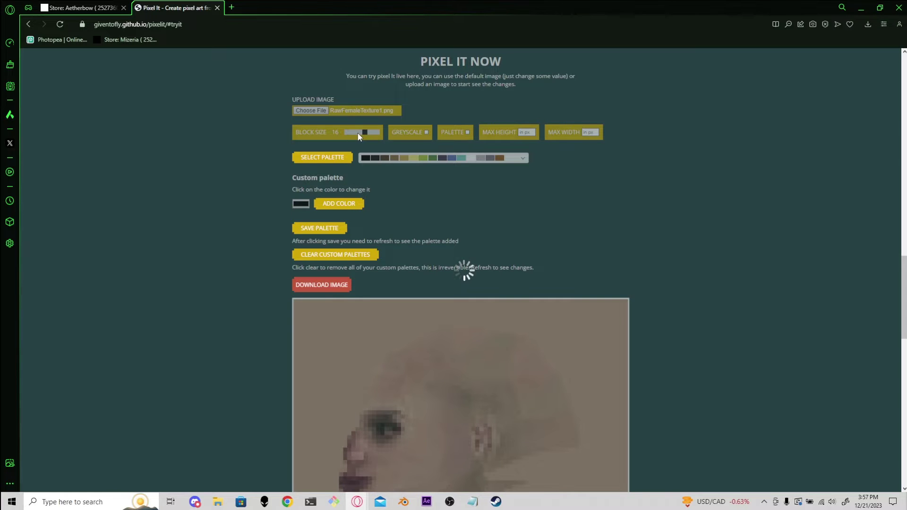
{"action": "left_click", "coordinate": [381, 136]}
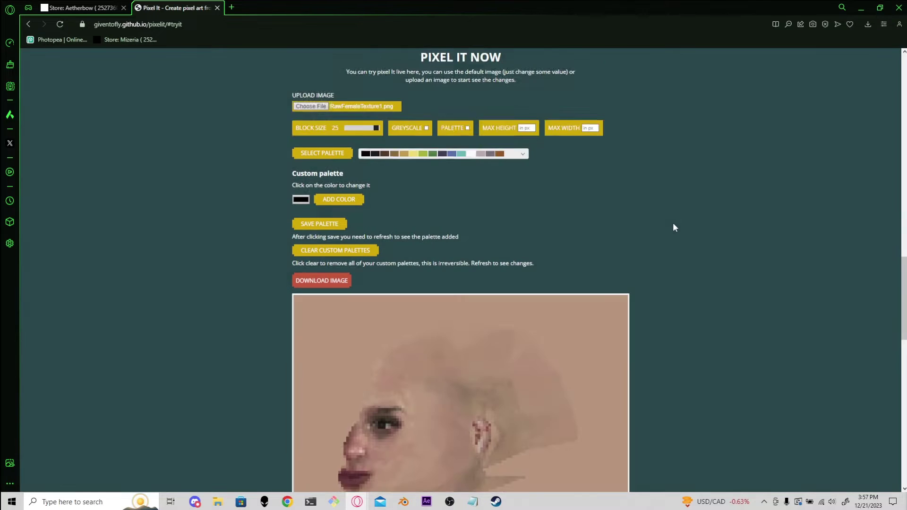
{"action": "scroll", "coordinate": [671, 228], "scroll_direction": "down", "scroll_amount": 3}
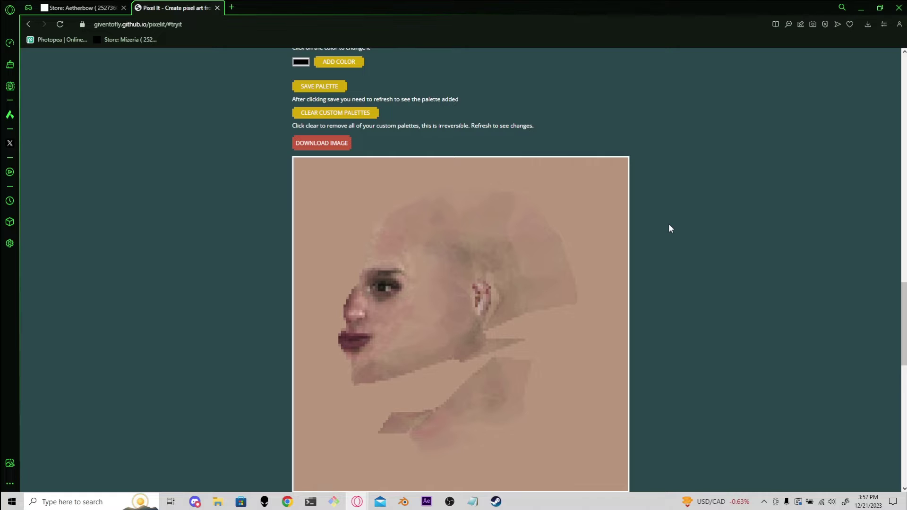
{"action": "scroll", "coordinate": [670, 228], "scroll_direction": "up", "scroll_amount": 3}
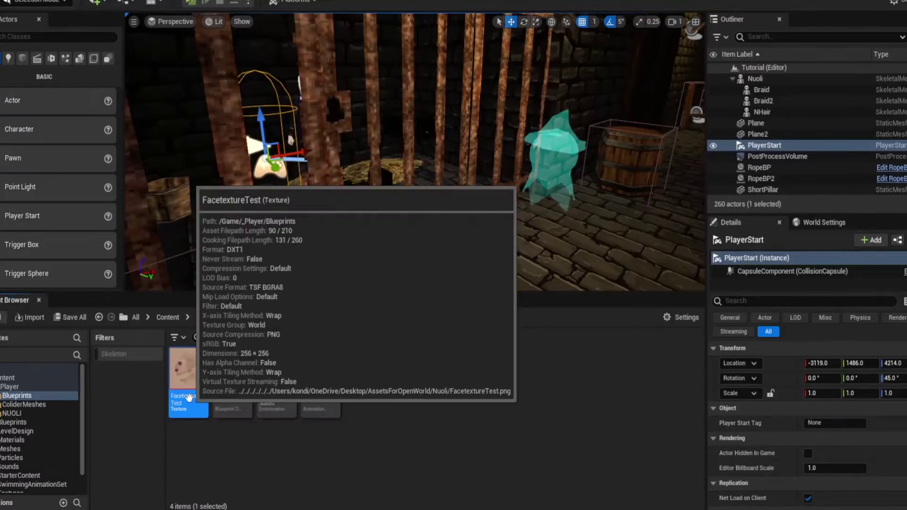
Apply Sprite Actions > Apply Paper2D Texture Settings to the face texture in the Content Browser.
{"action": "right_click", "coordinate": [189, 397]}
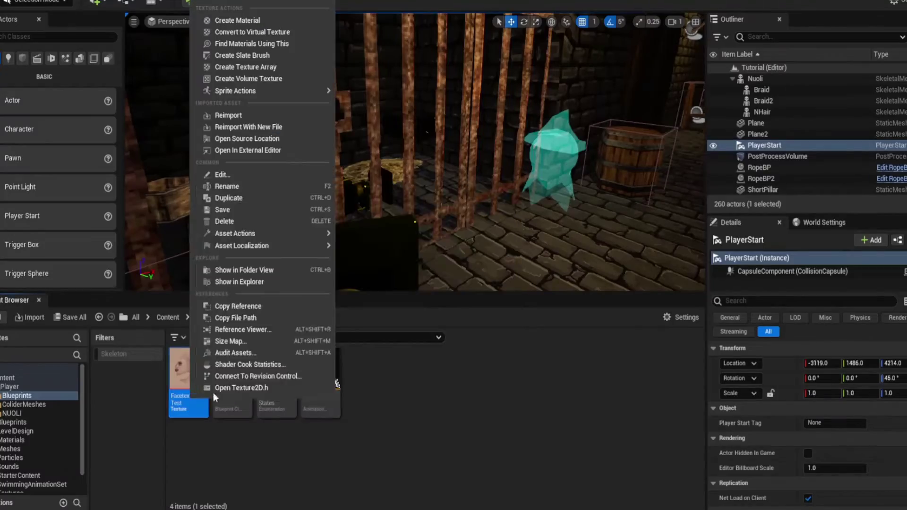
{"action": "mouse_move", "coordinate": [261, 92]}
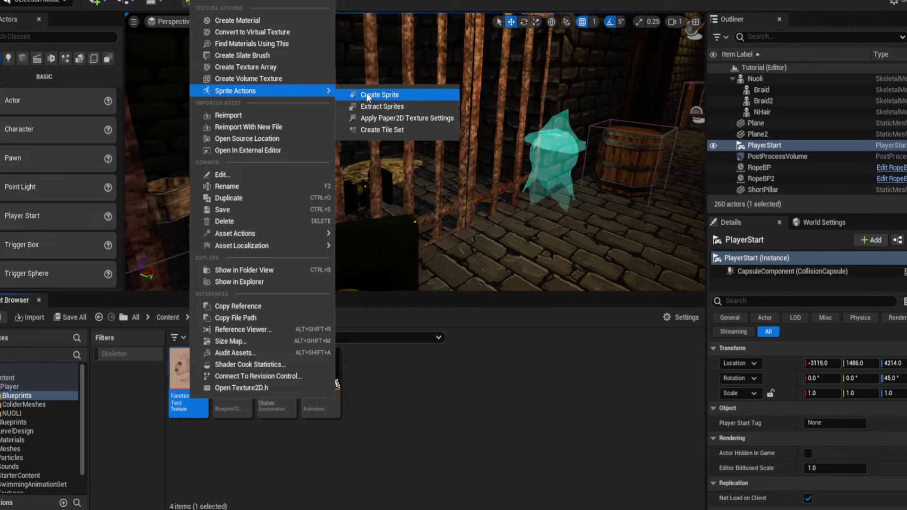
{"action": "left_click", "coordinate": [385, 119]}
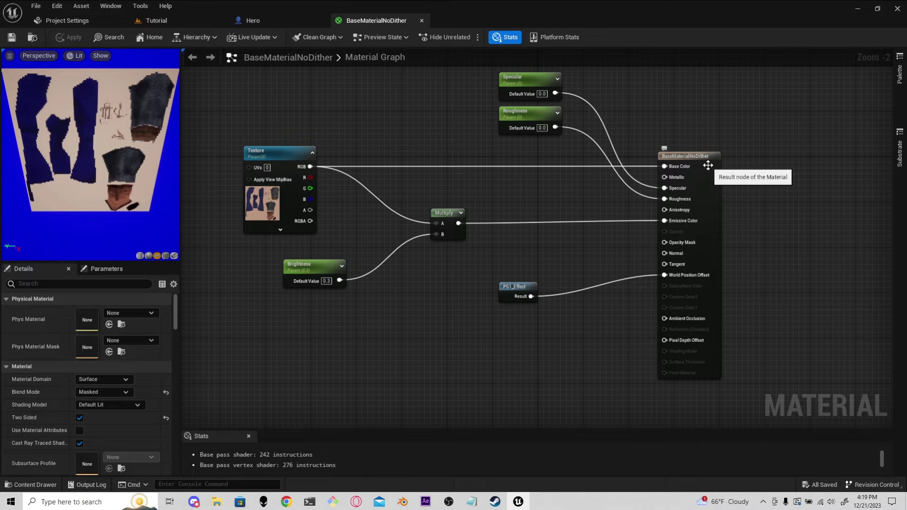
Pan and zoom around the BaseMaterialNoDither graph, then open the PS1_Effect function.
{"action": "right_click_drag", "start_coordinate": [577, 107], "coordinate": [568, 126]}
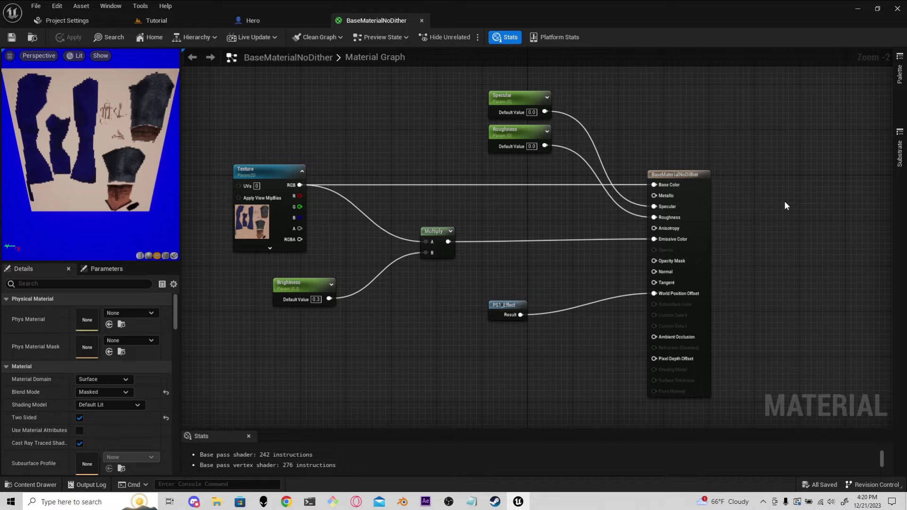
{"action": "scroll", "coordinate": [785, 204], "scroll_direction": "up", "scroll_amount": 1}
{"action": "mouse_move", "coordinate": [620, 298]}
{"action": "right_mouse_down"}
{"action": "mouse_move", "coordinate": [628, 313]}
{"action": "mouse_move", "coordinate": [630, 302]}
{"action": "right_mouse_up"}
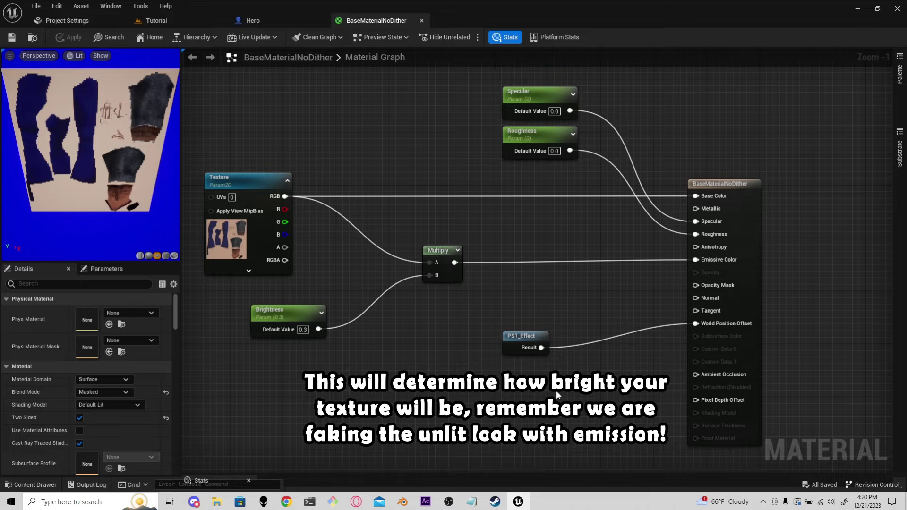
{"action": "double_click", "coordinate": [520, 339]}
Zoom and pan the PS1_Effect graph to view its earlier nodes.
{"action": "scroll", "coordinate": [423, 298], "scroll_direction": "up", "scroll_amount": 2}
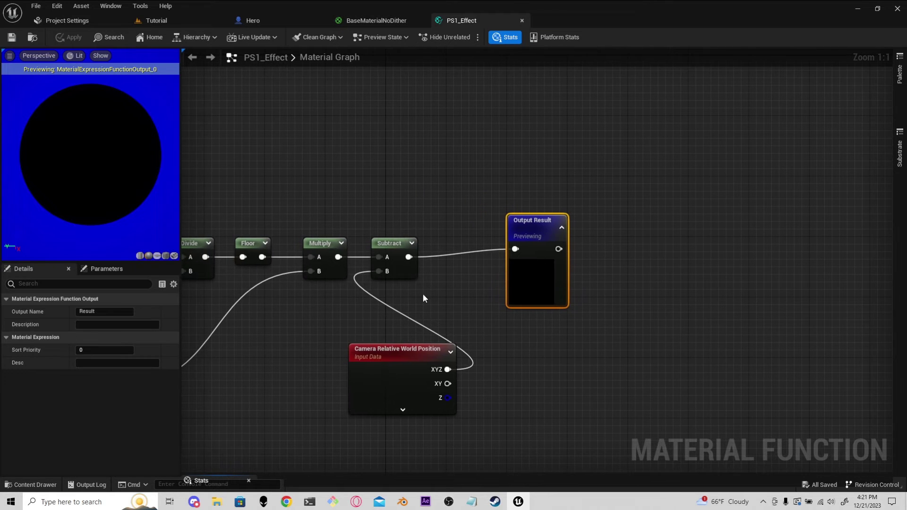
{"action": "right_click_drag", "start_coordinate": [516, 260], "coordinate": [589, 246]}
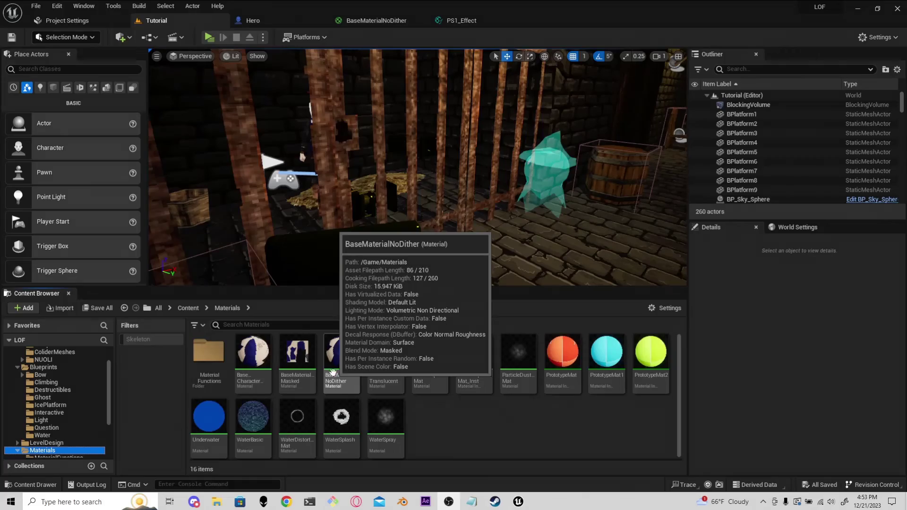
Create a BaseMaterialNoDither_Inst material instance and enable its Brightness override at 0.3.
{"action": "right_click", "coordinate": [340, 359]}
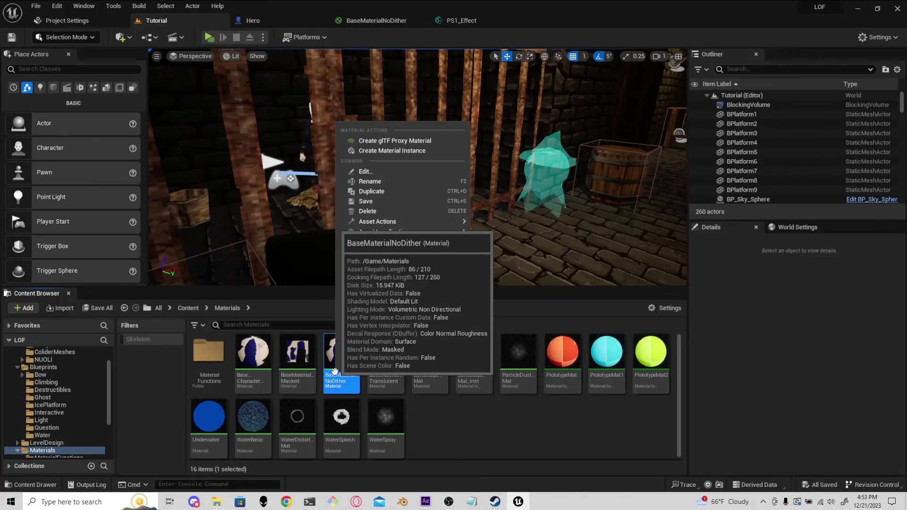
{"action": "left_click", "coordinate": [382, 152]}
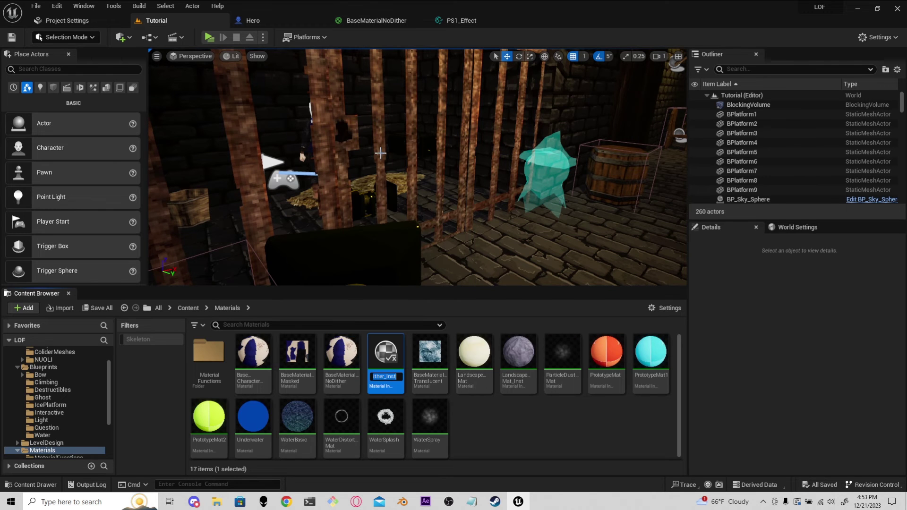
{"action": "double_click", "coordinate": [399, 388]}
{"action": "left_click", "coordinate": [658, 141]}
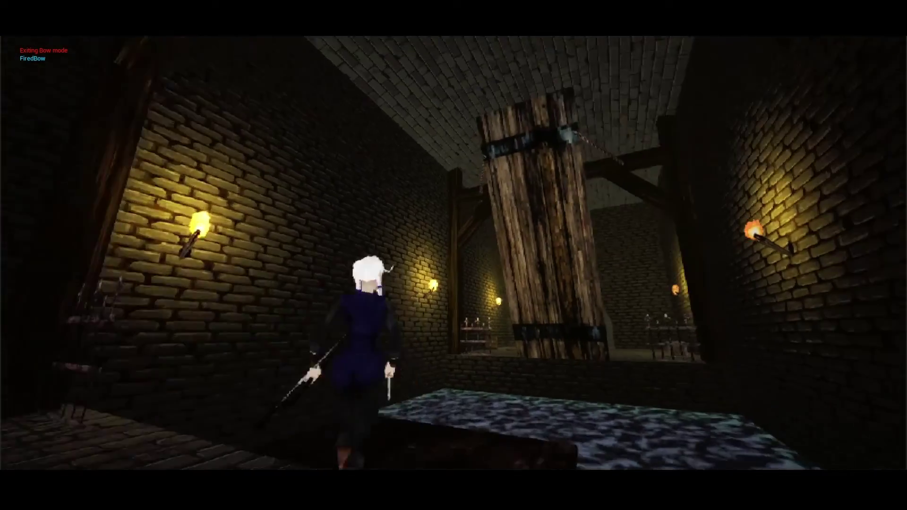
Click into the centre of the game view and move with the W and S keys.
{"action": "right_click_drag", "start_coordinate": [454, 255], "coordinate": [453, 255]}
{"action": "left_click", "coordinate": [454, 255]}
{"action": "left_click", "coordinate": [453, 255]}
{"action": "key", "text": "w"}
{"action": "key", "text": "s"}
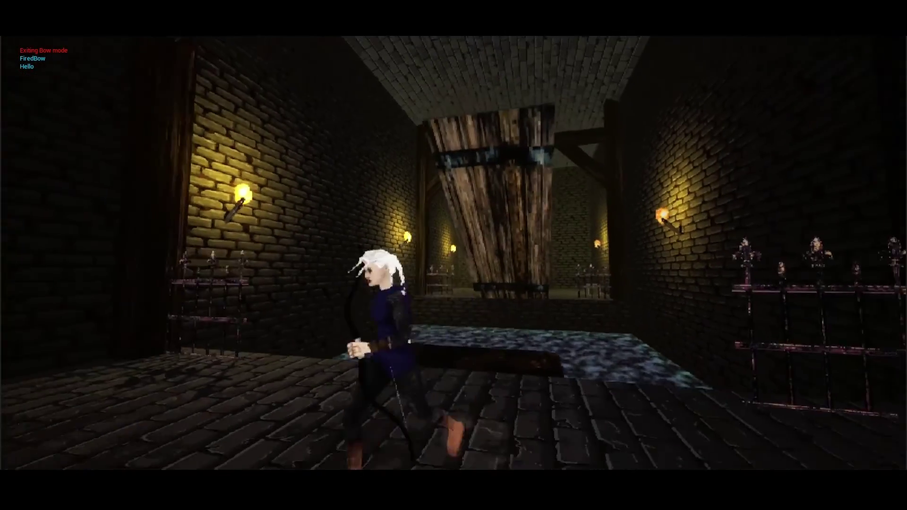